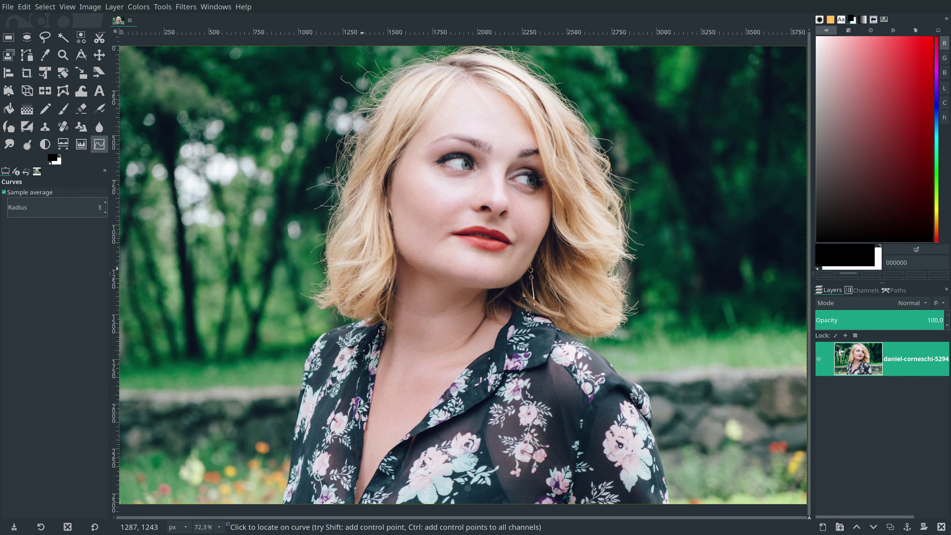
Step: Check the image properties, confirming the 3840 × 2560 pixel size
{"action": "left_click", "coordinate": [95, 7]}
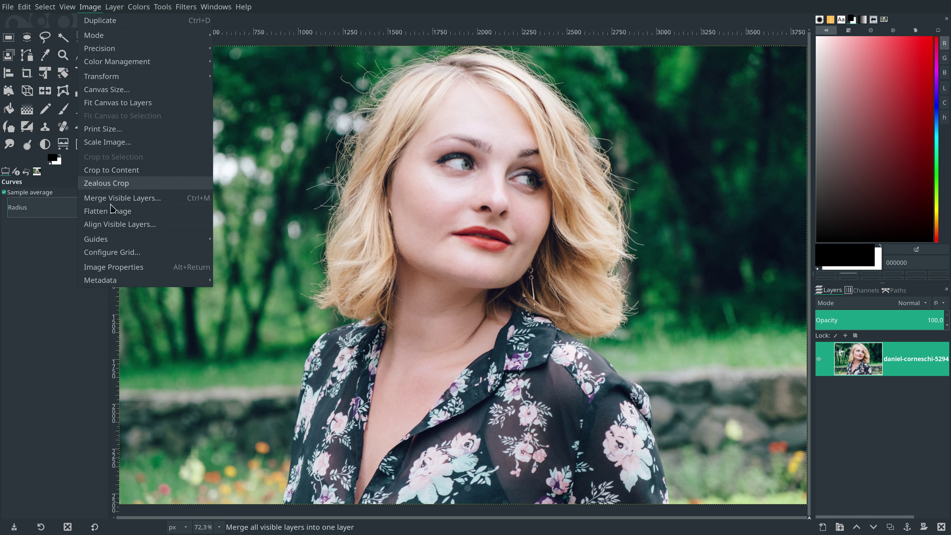
{"action": "left_click", "coordinate": [121, 268]}
{"action": "key", "text": "alt+Return"}
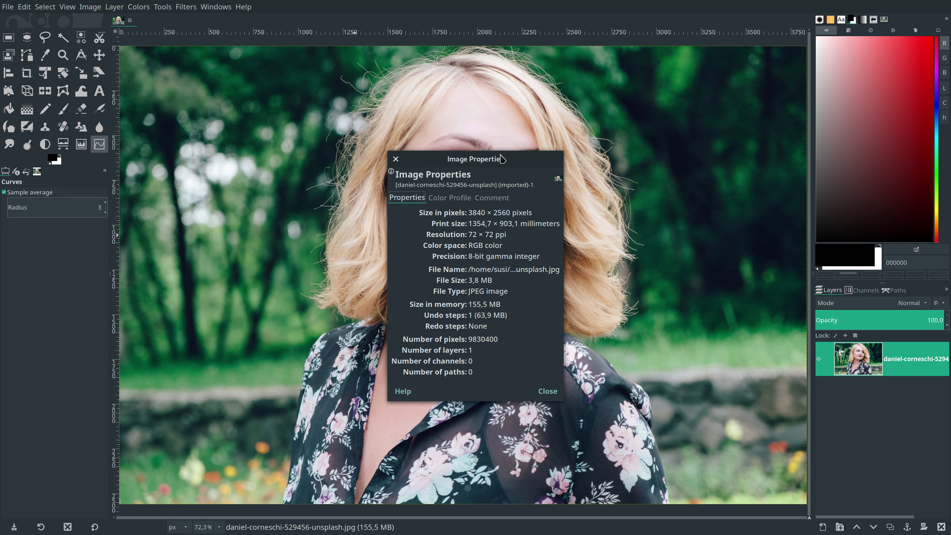
{"action": "mouse_move", "coordinate": [501, 149]}
{"action": "left_mouse_down"}
{"action": "mouse_move", "coordinate": [731, 89]}
{"action": "mouse_move", "coordinate": [747, 45]}
{"action": "left_mouse_up"}
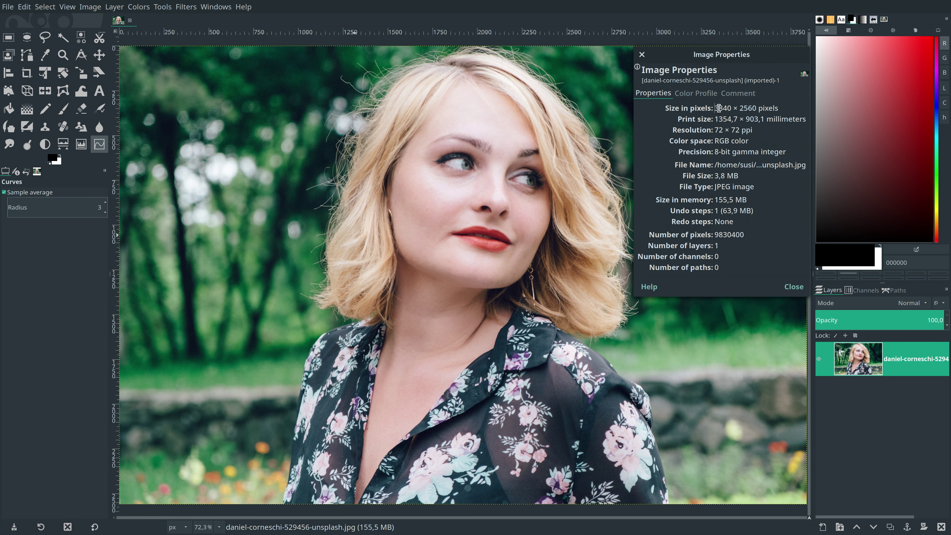
{"action": "left_click_drag", "start_coordinate": [715, 108], "coordinate": [756, 108]}
{"action": "left_click", "coordinate": [792, 287]}
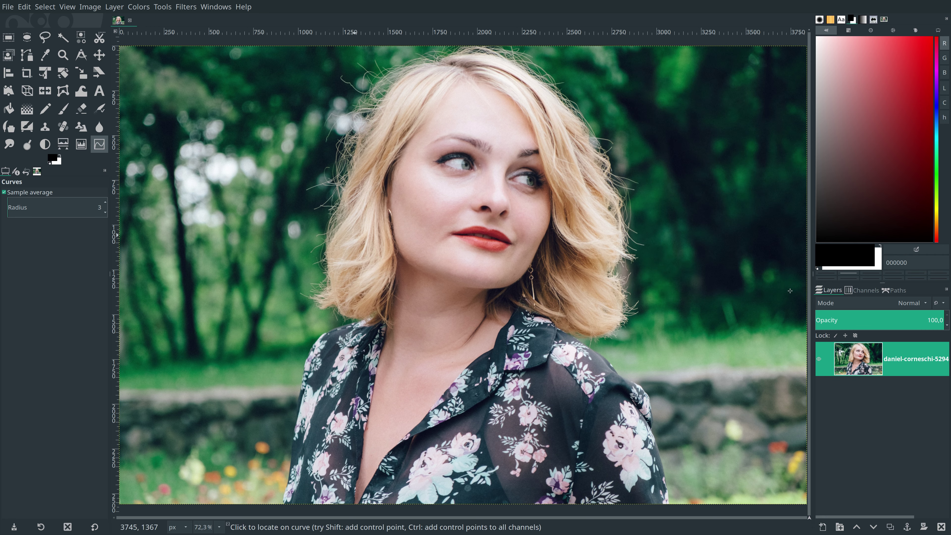
Step: Duplicate the portrait layer twice and hide the bottom original layer
{"action": "left_click", "coordinate": [890, 526]}
{"action": "left_click", "coordinate": [889, 527]}
{"action": "left_click", "coordinate": [819, 429]}
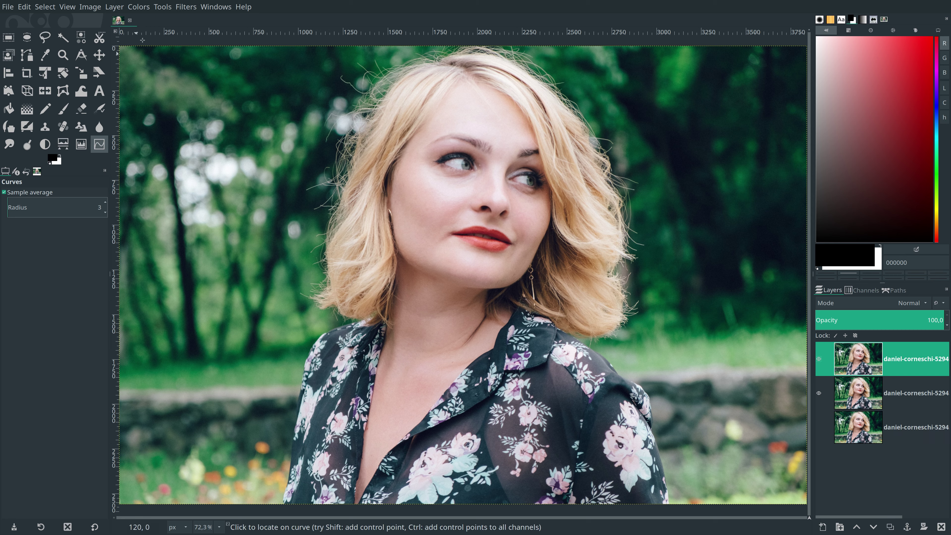
{"action": "left_click", "coordinate": [141, 8]}
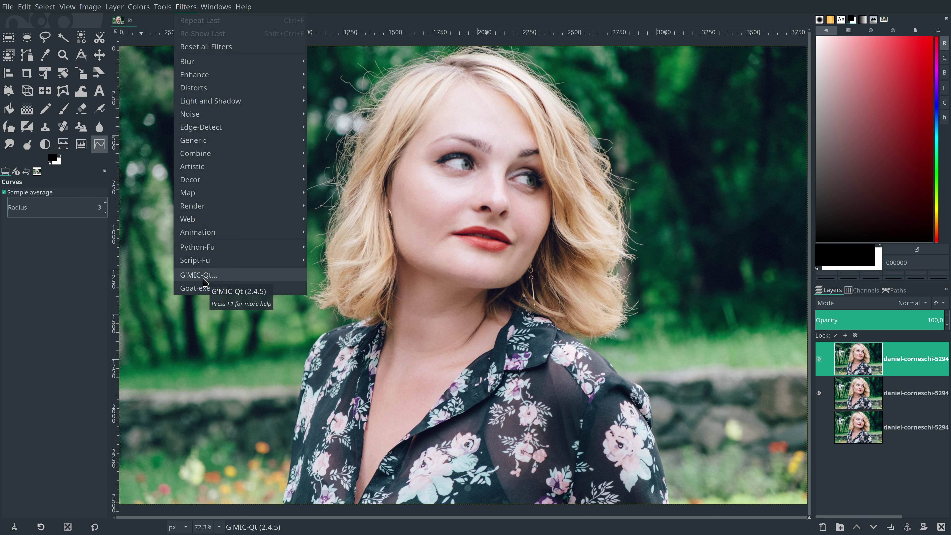
Step: Apply G'MIC-Qt's Testing > Afre > Vigrect vignette (size 10, blur 10, opacity 0.75) after comparing previews
{"action": "left_click", "coordinate": [203, 275]}
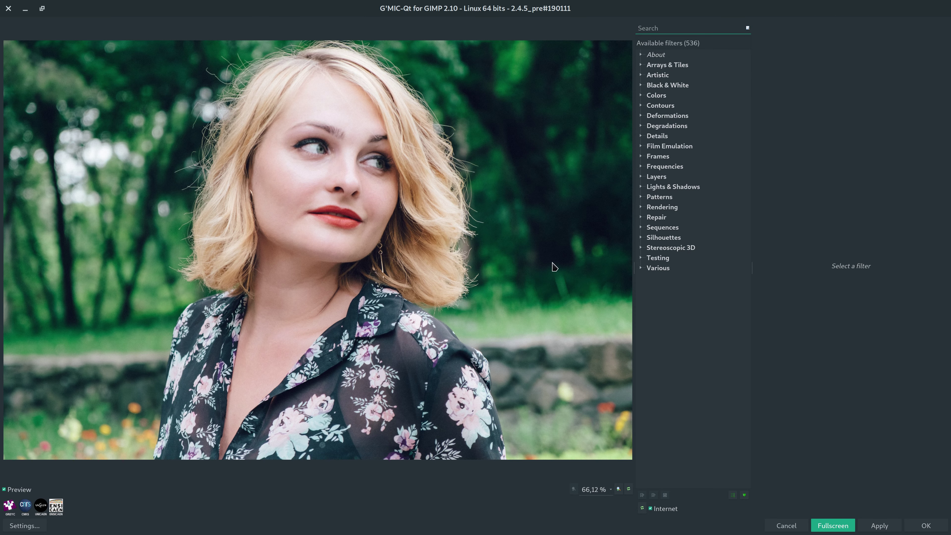
{"action": "left_click", "coordinate": [660, 260]}
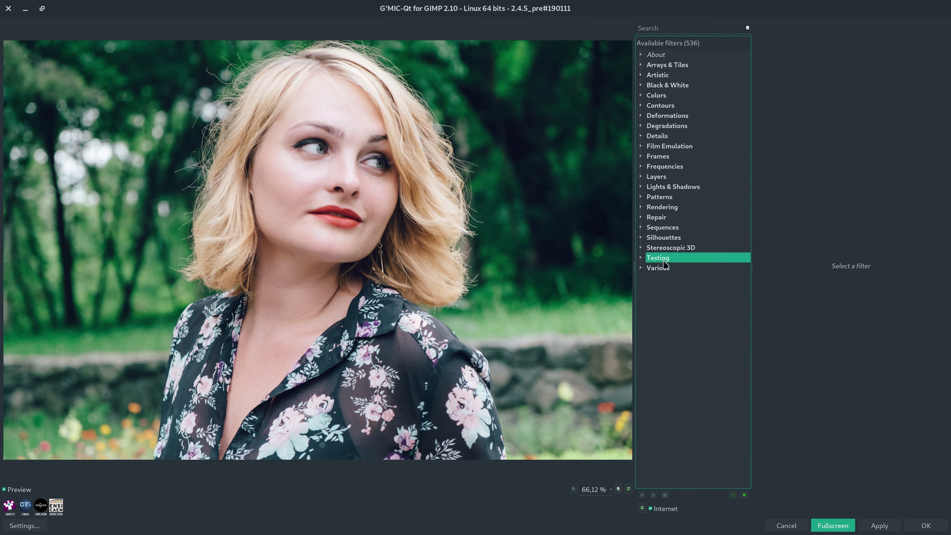
{"action": "left_click", "coordinate": [640, 258]}
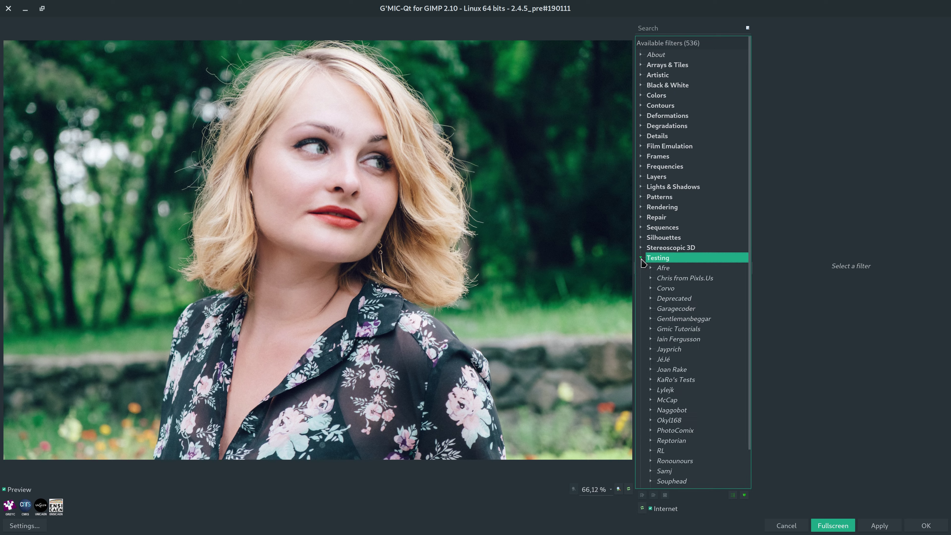
{"action": "left_click", "coordinate": [663, 268]}
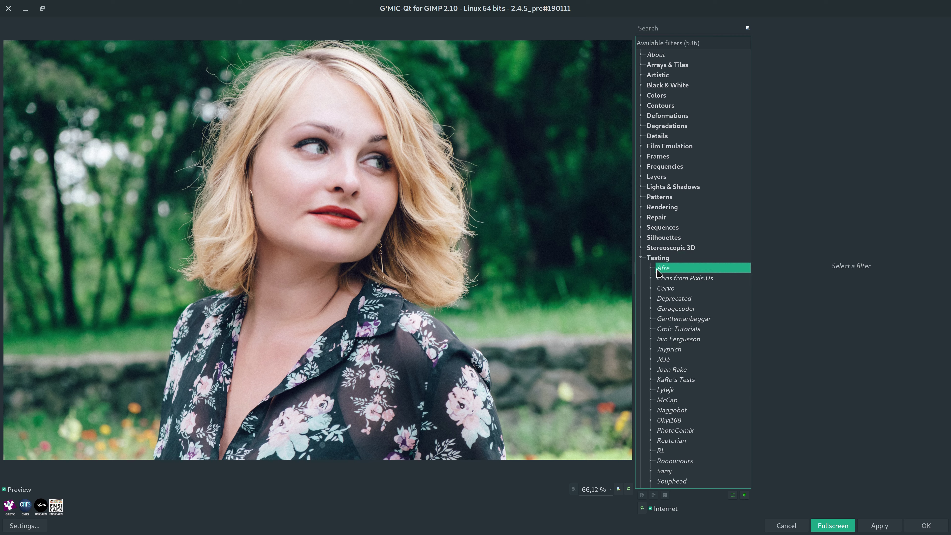
{"action": "left_click", "coordinate": [651, 268]}
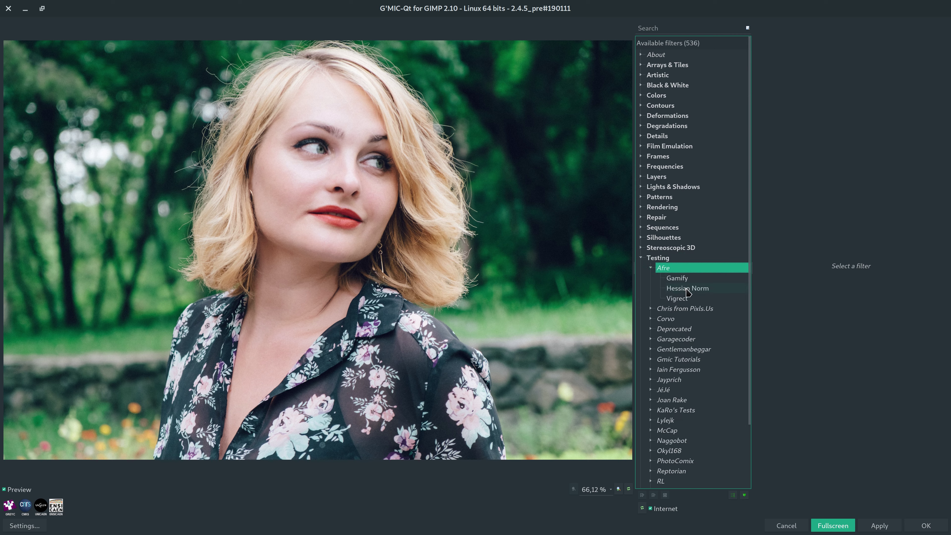
{"action": "left_click", "coordinate": [678, 298]}
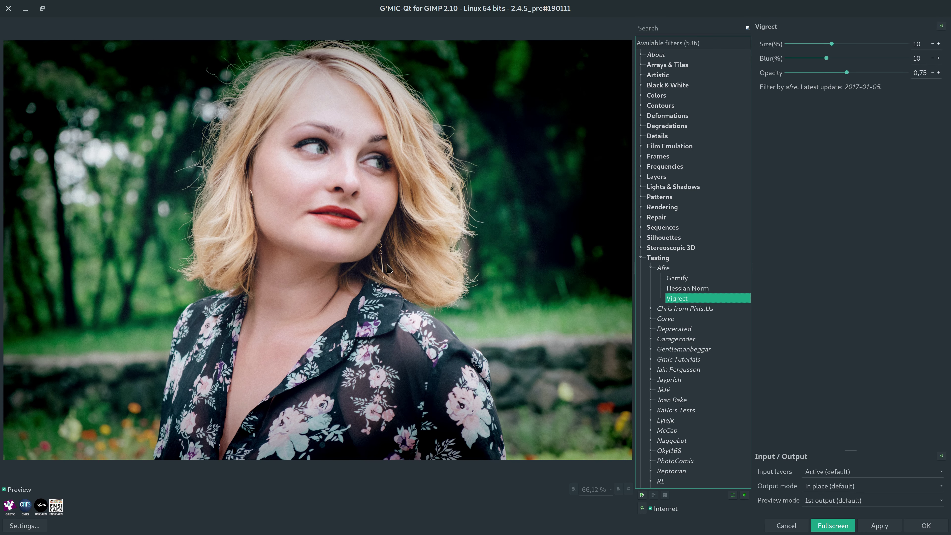
{"action": "left_click", "coordinate": [389, 269]}
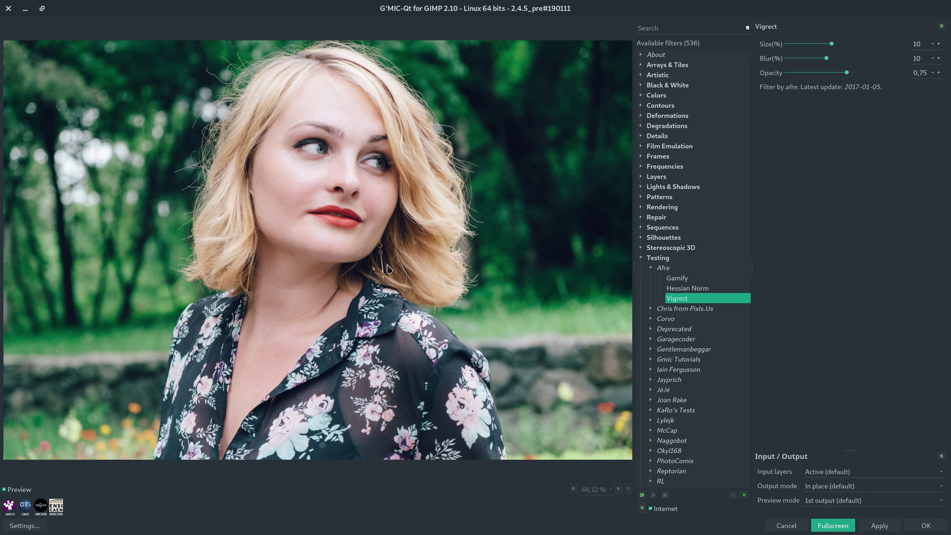
{"action": "left_click", "coordinate": [386, 266]}
{"action": "left_click", "coordinate": [387, 269]}
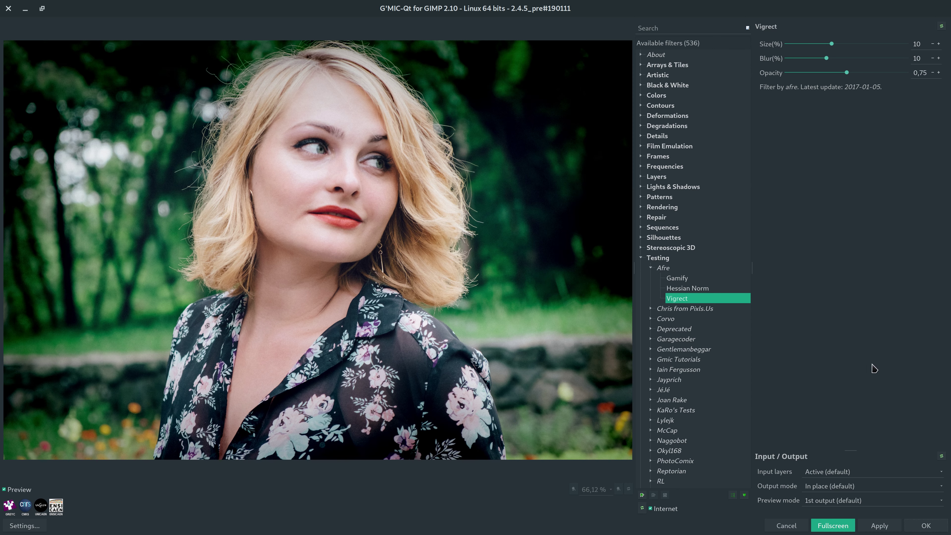
{"action": "key", "text": "Return"}
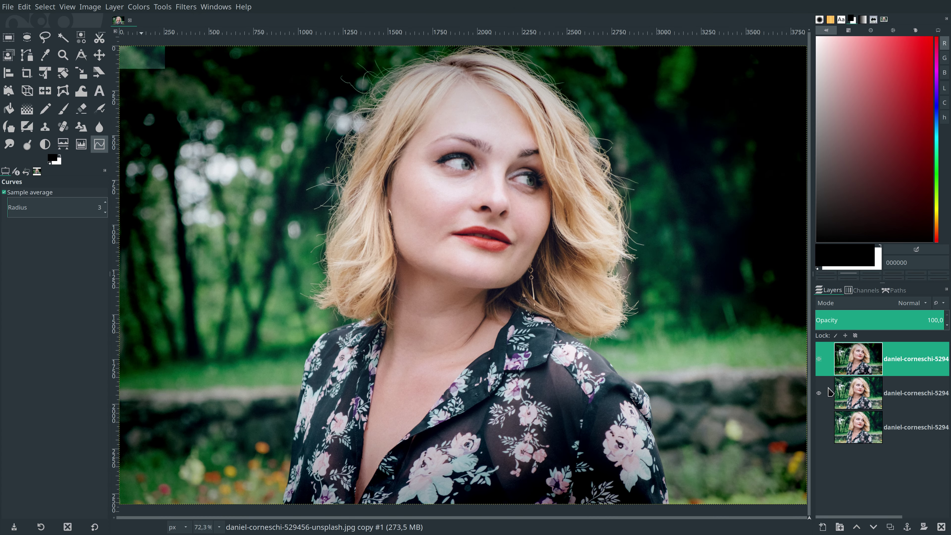
Step: Merge the vignetted top layer down and toggle its visibility to compare
{"action": "right_click", "coordinate": [847, 362]}
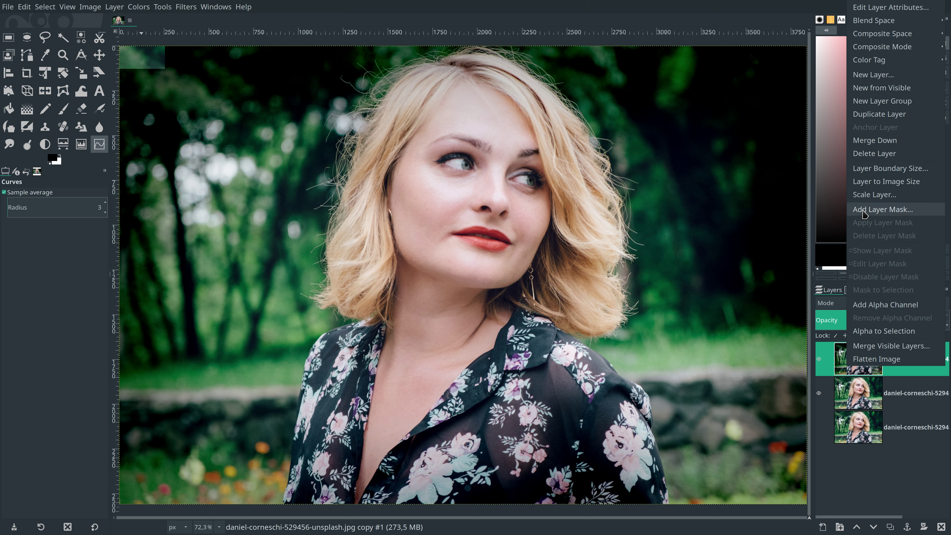
{"action": "left_click", "coordinate": [875, 140]}
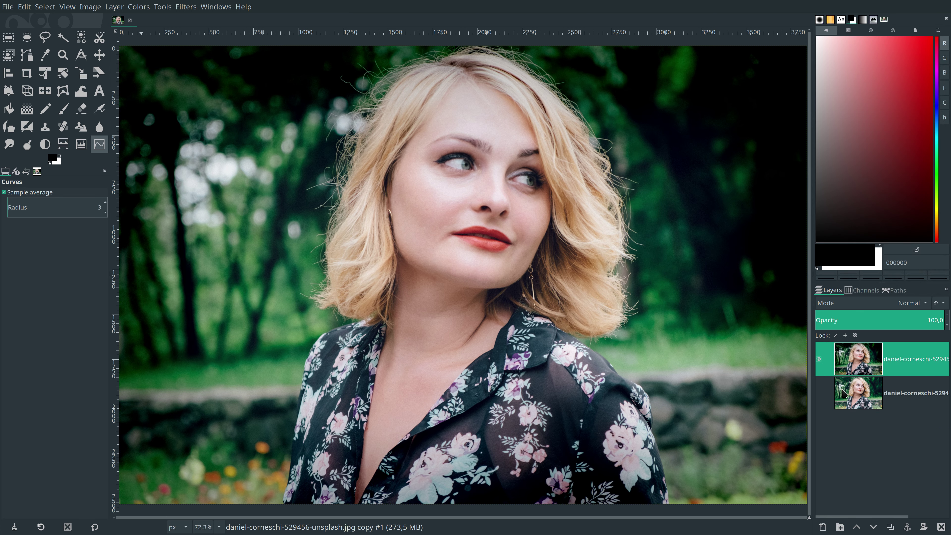
{"action": "left_click", "coordinate": [819, 359]}
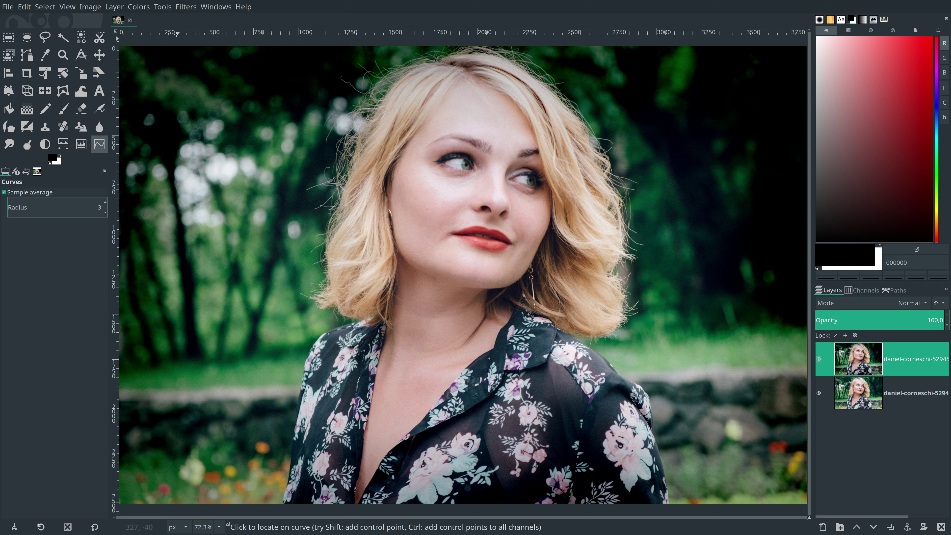
Step: In Curves, give the Red channel an S-curve: lower red shadows, raise red highlights
{"action": "left_click", "coordinate": [144, 7]}
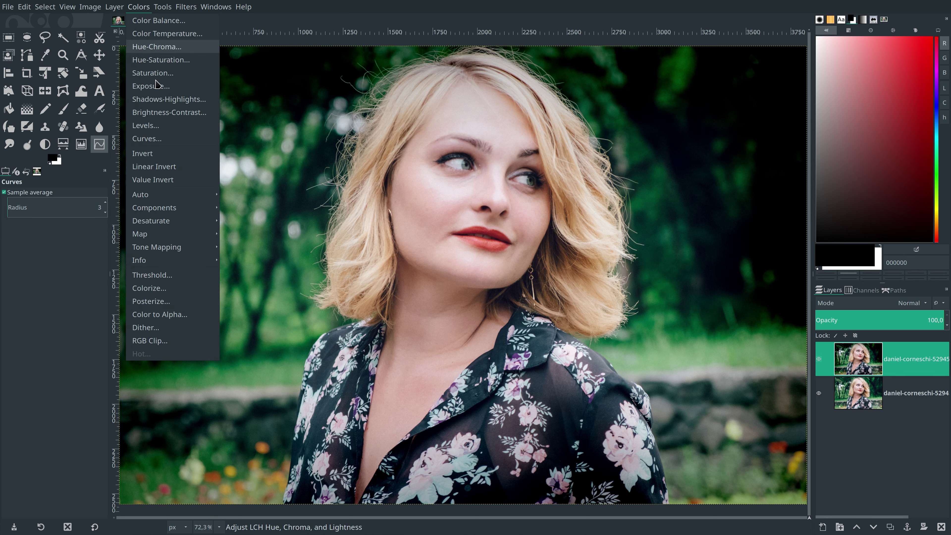
{"action": "left_click", "coordinate": [159, 139]}
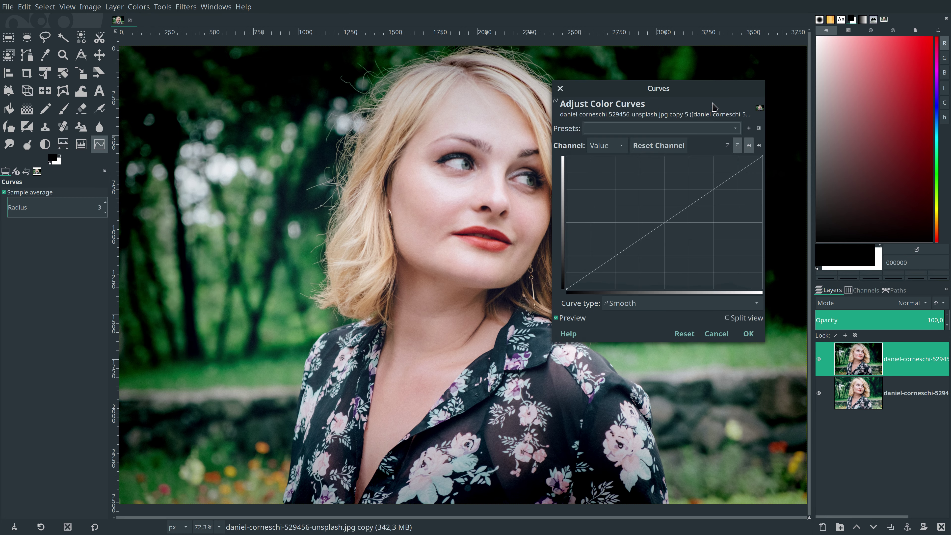
{"action": "left_click_drag", "start_coordinate": [695, 89], "coordinate": [726, 68]}
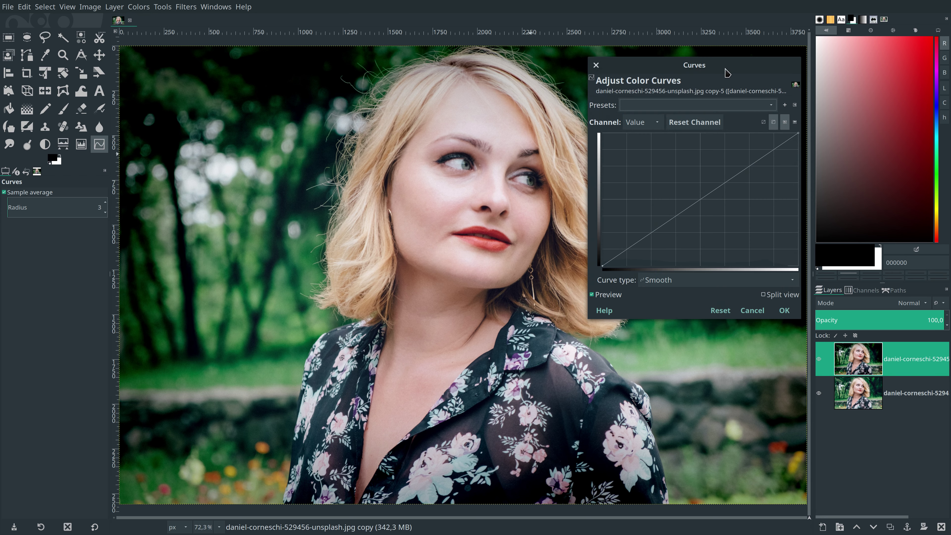
{"action": "left_click", "coordinate": [640, 123]}
{"action": "left_click", "coordinate": [636, 137]}
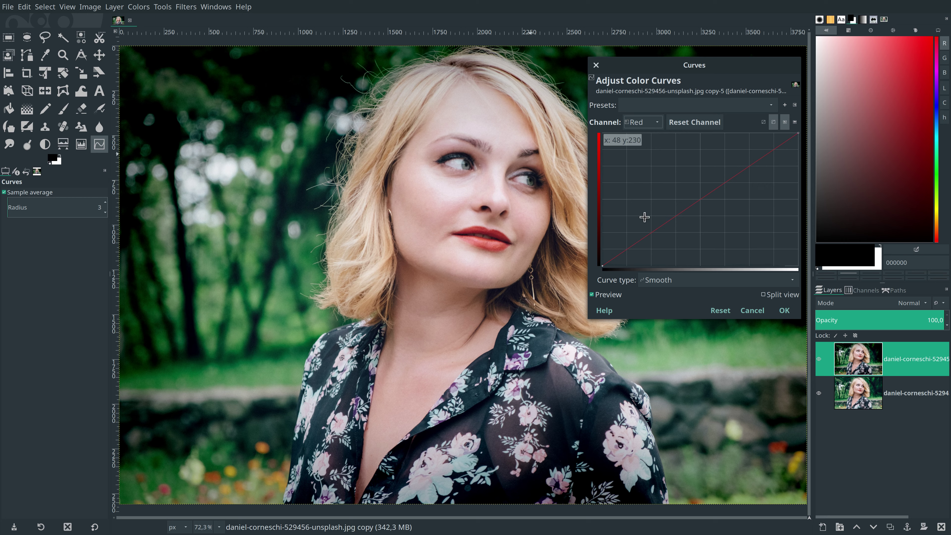
{"action": "left_click_drag", "start_coordinate": [640, 242], "coordinate": [641, 247]}
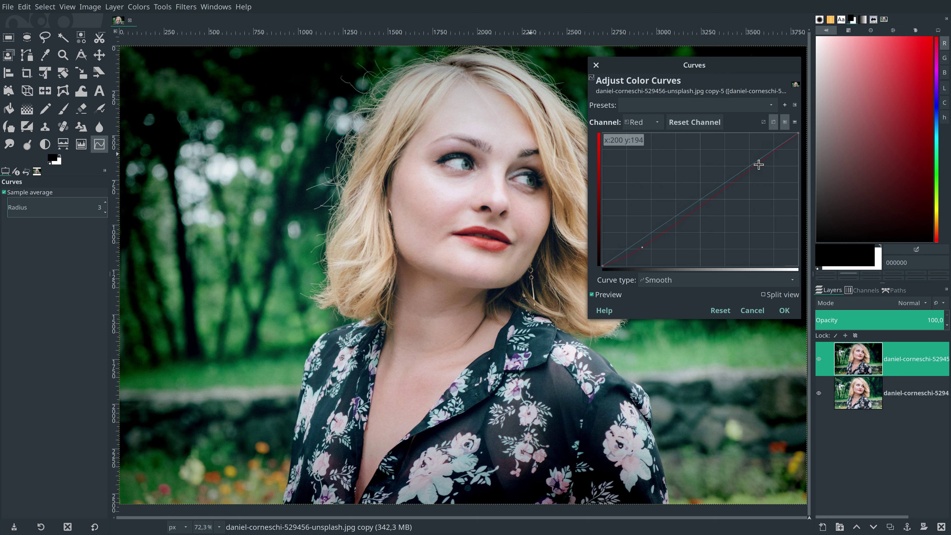
{"action": "left_click_drag", "start_coordinate": [759, 161], "coordinate": [754, 155]}
Step: Give the Green channel an S-curve, lowering shadows and raising highlights
{"action": "left_click", "coordinate": [640, 122]}
{"action": "left_click", "coordinate": [640, 136]}
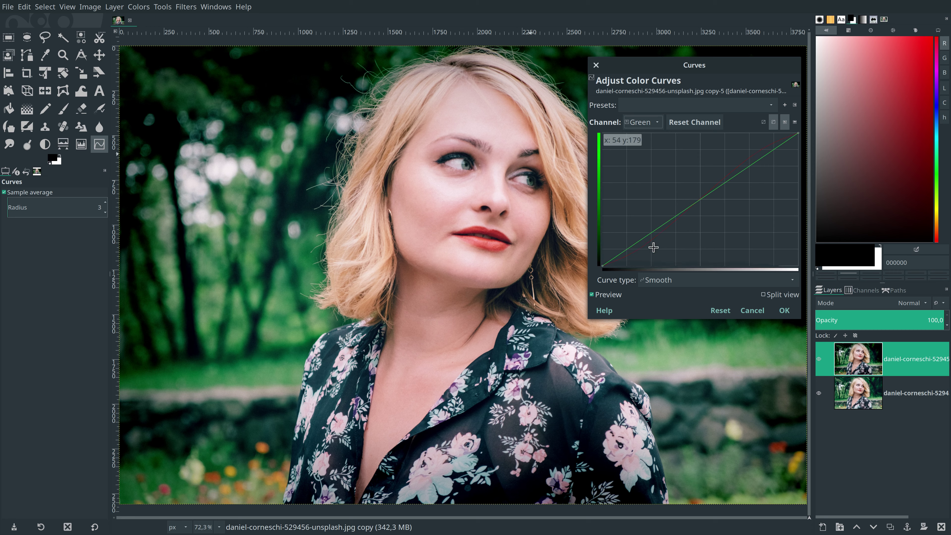
{"action": "left_click_drag", "start_coordinate": [640, 242], "coordinate": [643, 246]}
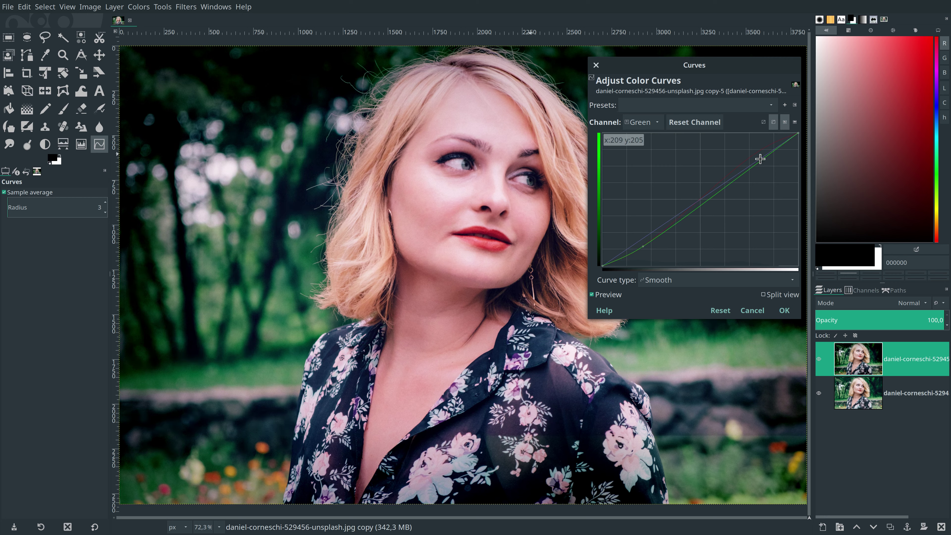
{"action": "left_click_drag", "start_coordinate": [764, 161], "coordinate": [754, 155]}
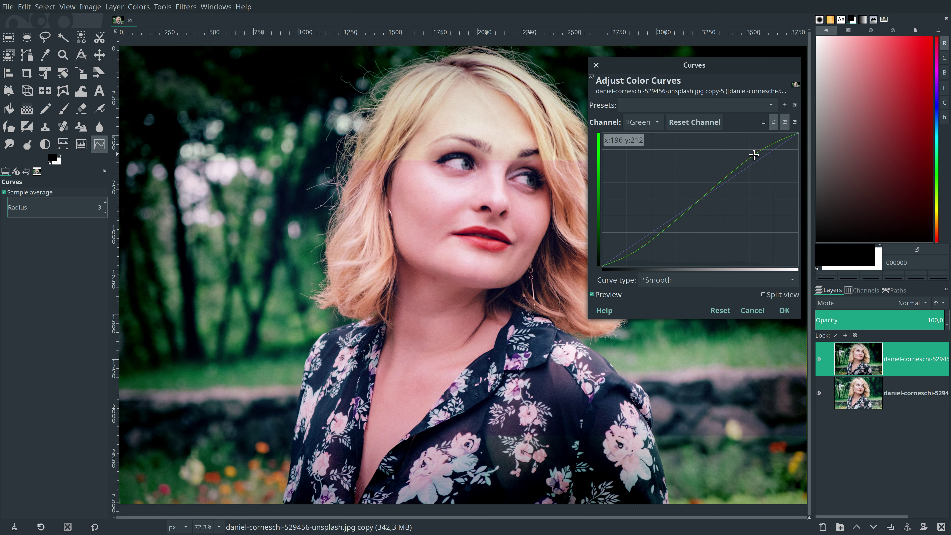
Step: On the Blue channel, lift the shadow endpoint and lower the highlight endpoint
{"action": "left_click", "coordinate": [643, 127]}
{"action": "left_click", "coordinate": [639, 136]}
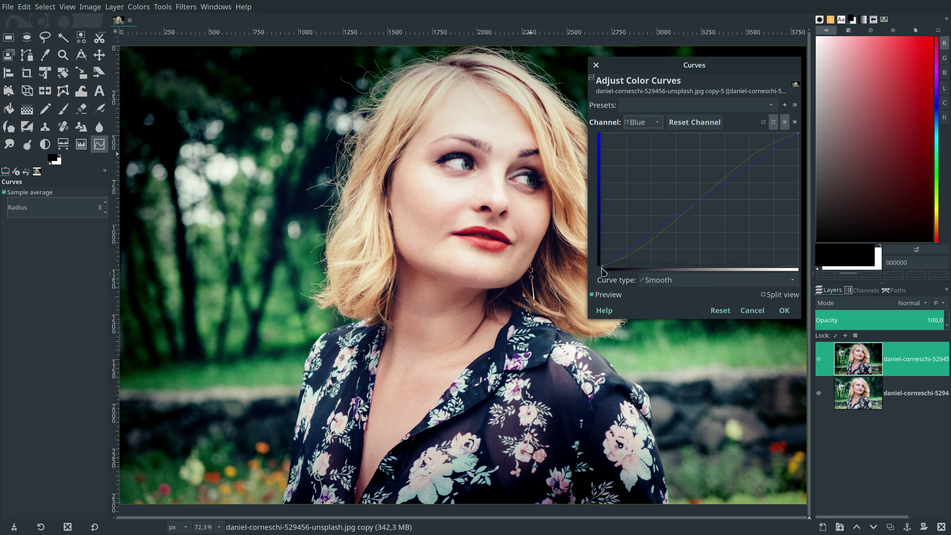
{"action": "left_click_drag", "start_coordinate": [601, 266], "coordinate": [599, 259]}
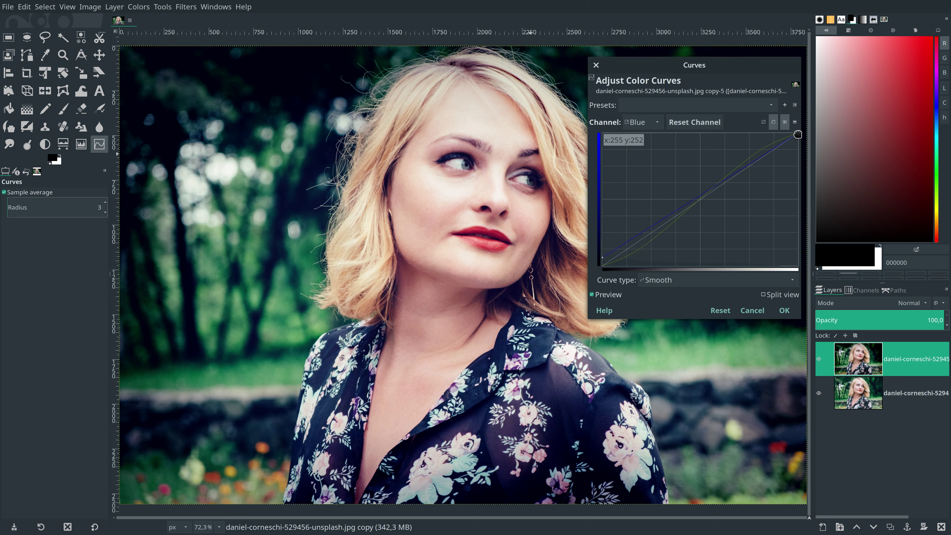
{"action": "left_click_drag", "start_coordinate": [798, 134], "coordinate": [799, 143]}
Step: Raise the Value curve's black point for faded shadows and commit the Curves grade
{"action": "left_click", "coordinate": [643, 127]}
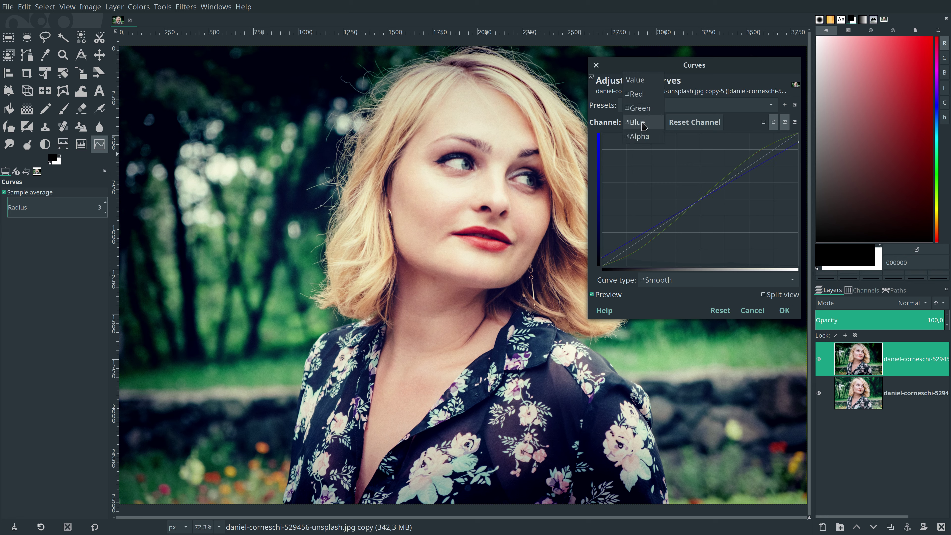
{"action": "left_click", "coordinate": [637, 80]}
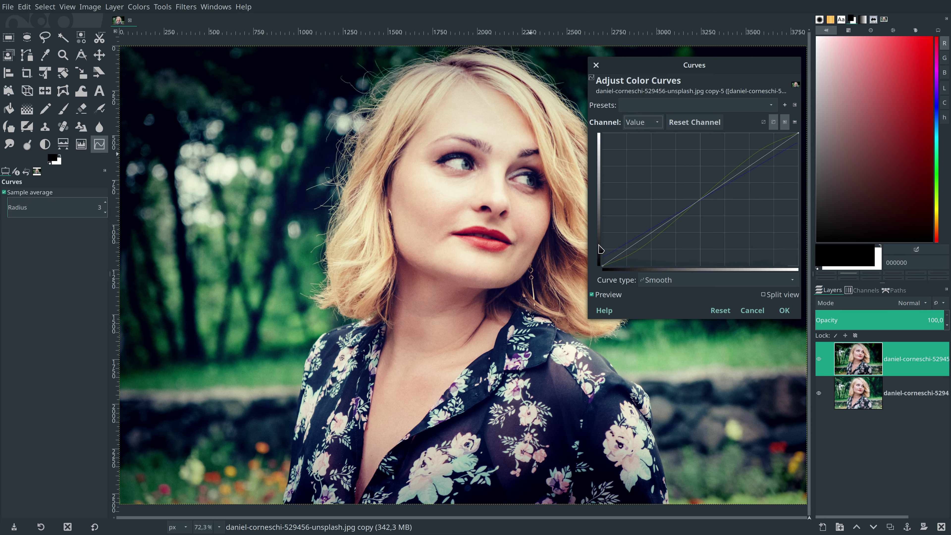
{"action": "mouse_move", "coordinate": [603, 266]}
{"action": "left_mouse_down"}
{"action": "mouse_move", "coordinate": [602, 244]}
{"action": "mouse_move", "coordinate": [652, 232]}
{"action": "left_mouse_up"}
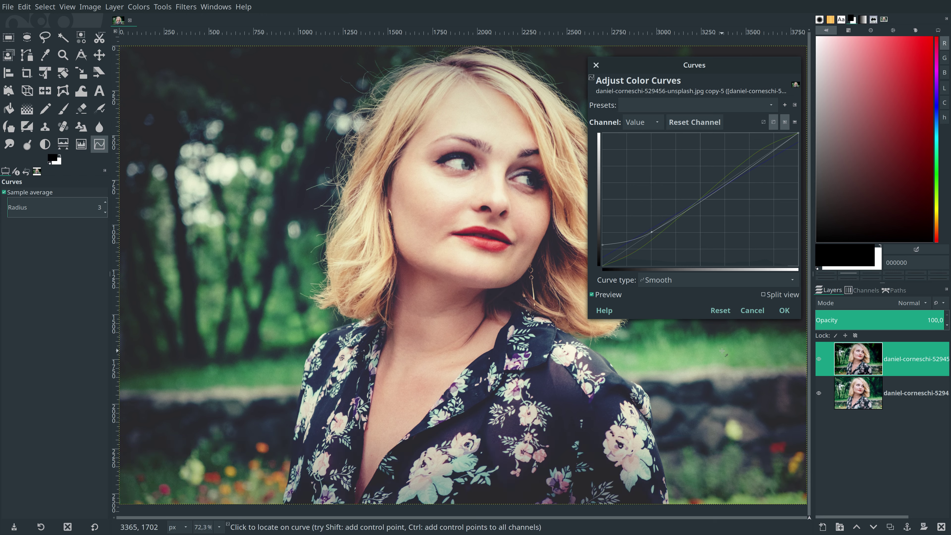
{"action": "left_click", "coordinate": [789, 315]}
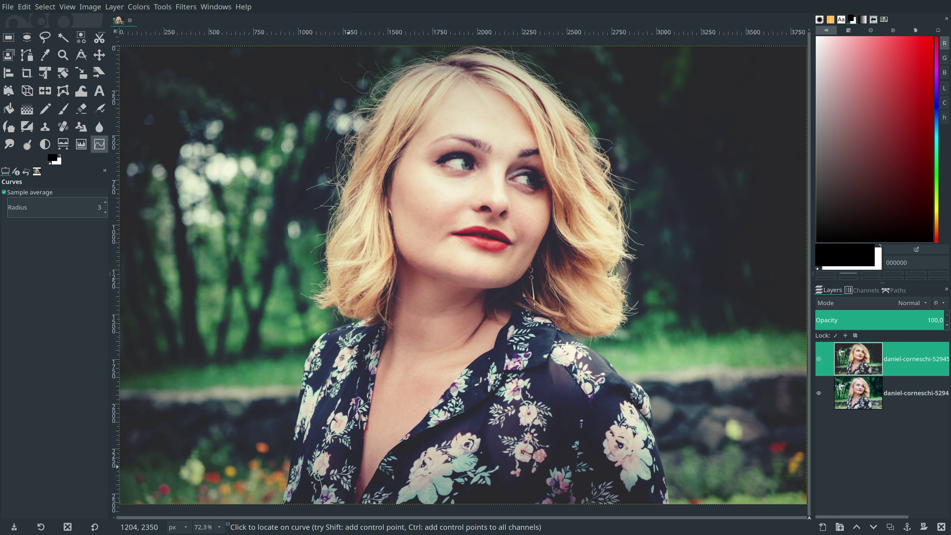
Step: Set the canvas zoom to 70%
{"action": "left_click", "coordinate": [206, 526]}
{"action": "triple_click", "coordinate": [207, 526]}
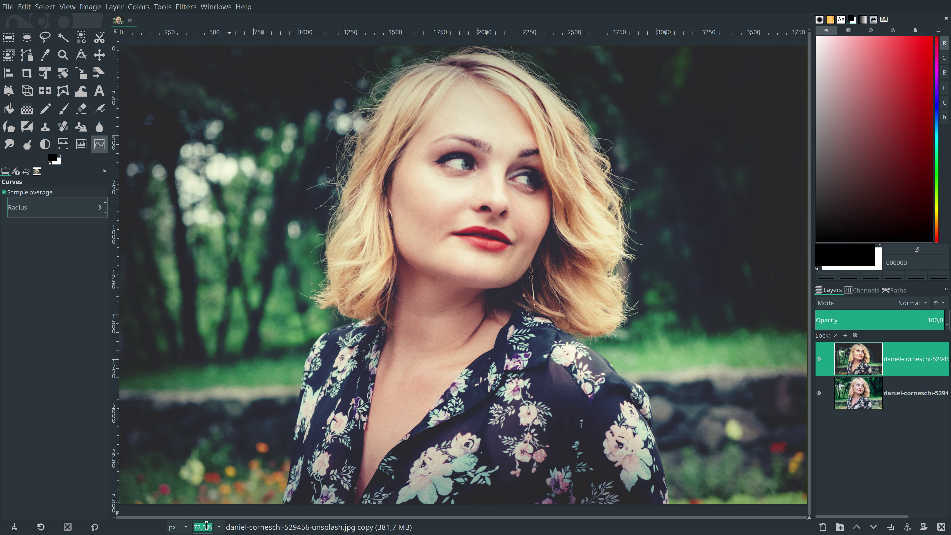
{"action": "type", "text": "70"}
{"action": "key", "text": "Return"}
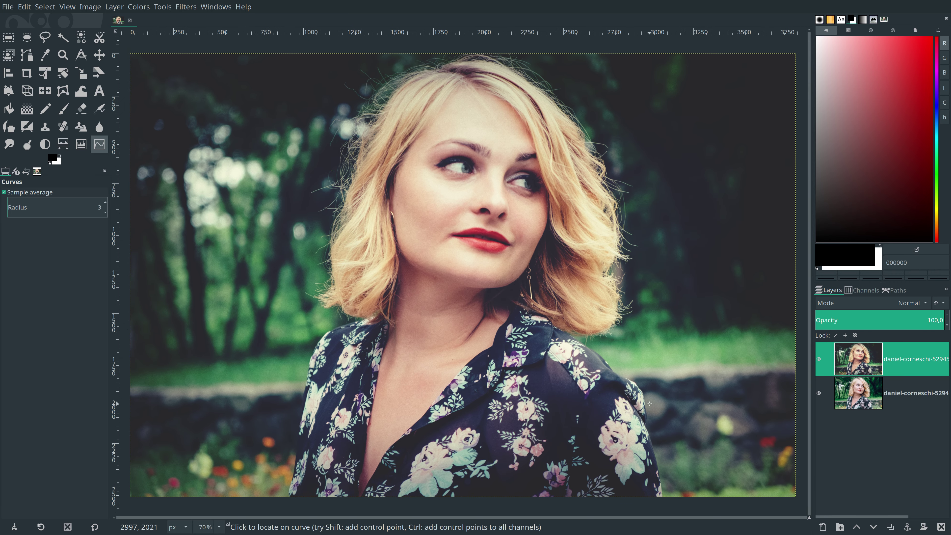
Step: Toggle the graded top layer off and on repeatedly, ending with it visible
{"action": "left_click", "coordinate": [819, 360]}
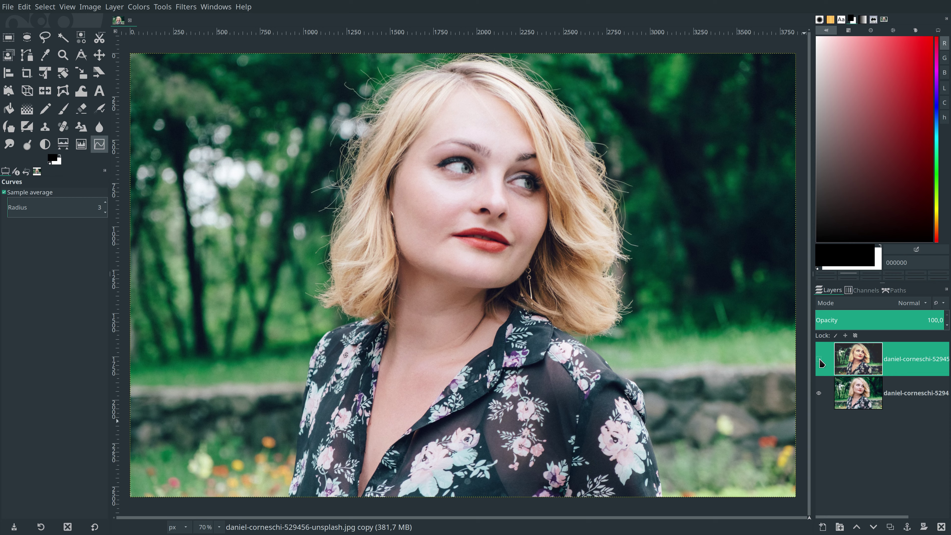
{"action": "left_click", "coordinate": [820, 360]}
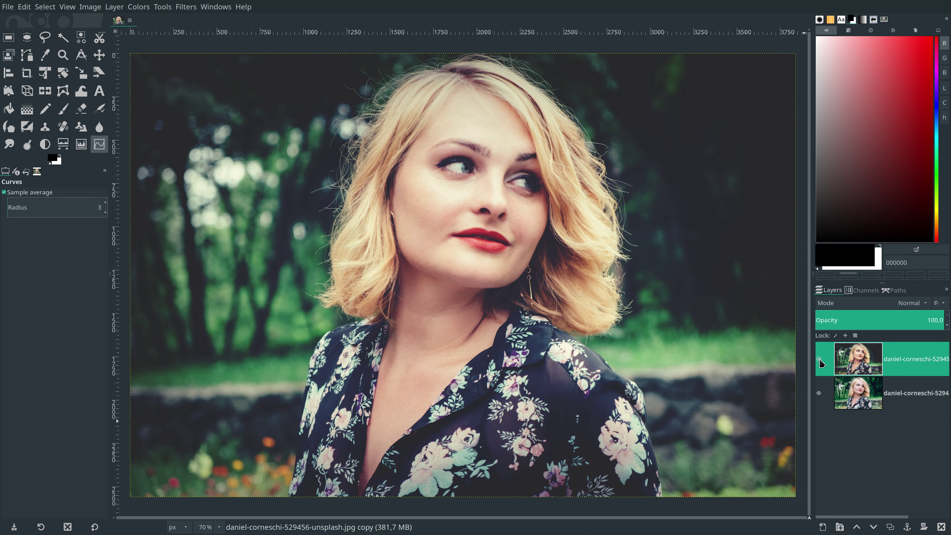
{"action": "left_click", "coordinate": [820, 359]}
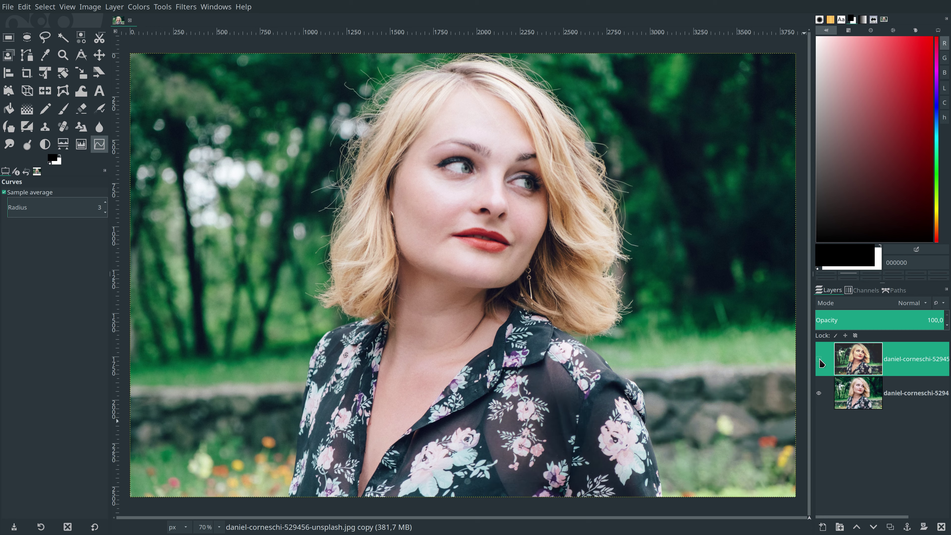
{"action": "left_click", "coordinate": [819, 359]}
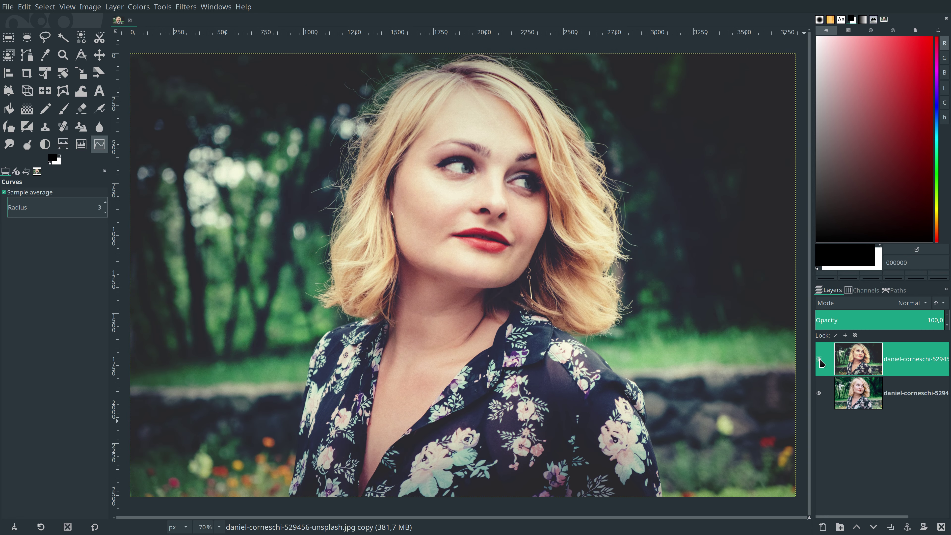
{"action": "left_click", "coordinate": [820, 360]}
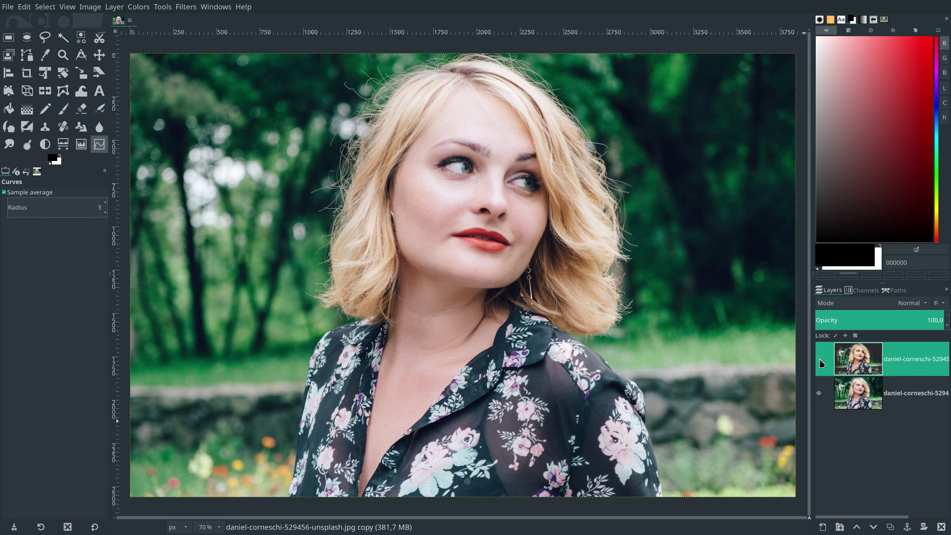
{"action": "left_click", "coordinate": [820, 359]}
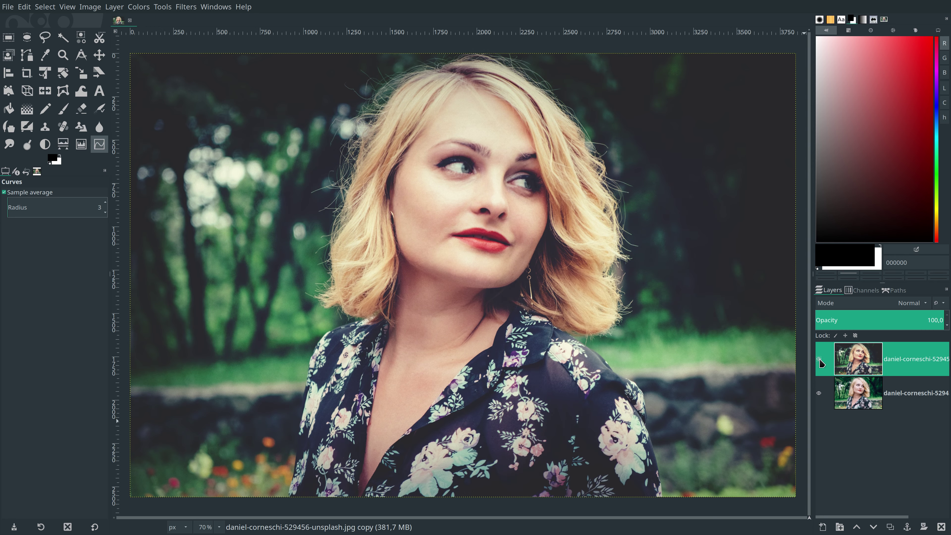
{"action": "left_click", "coordinate": [819, 360]}
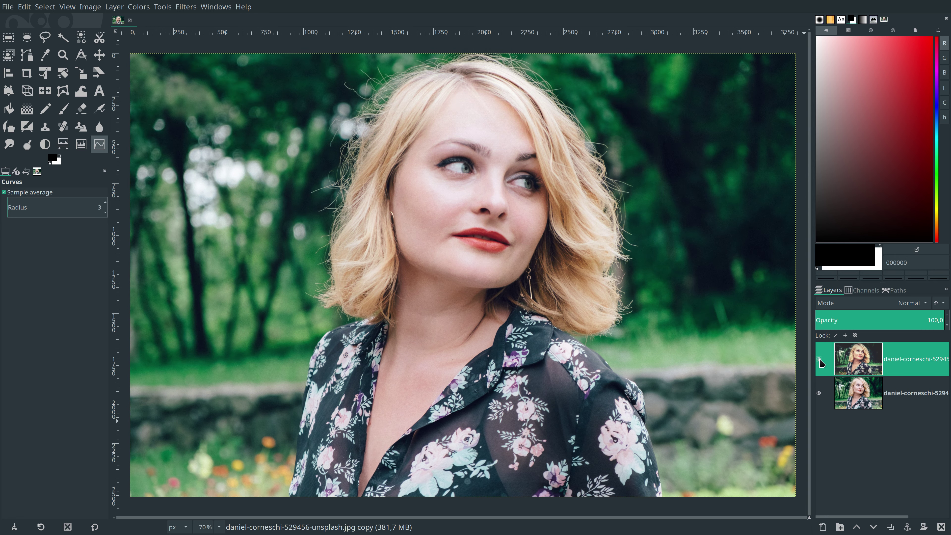
{"action": "left_click", "coordinate": [819, 360]}
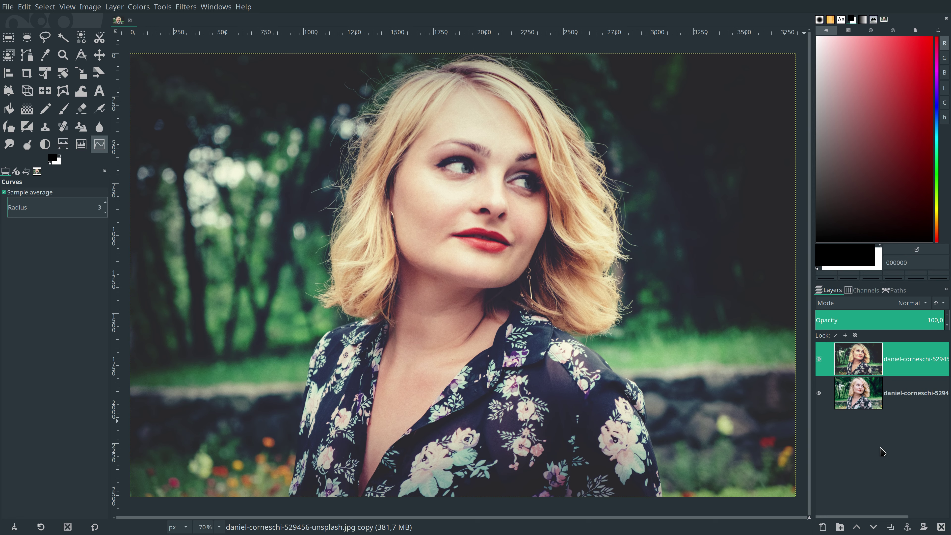